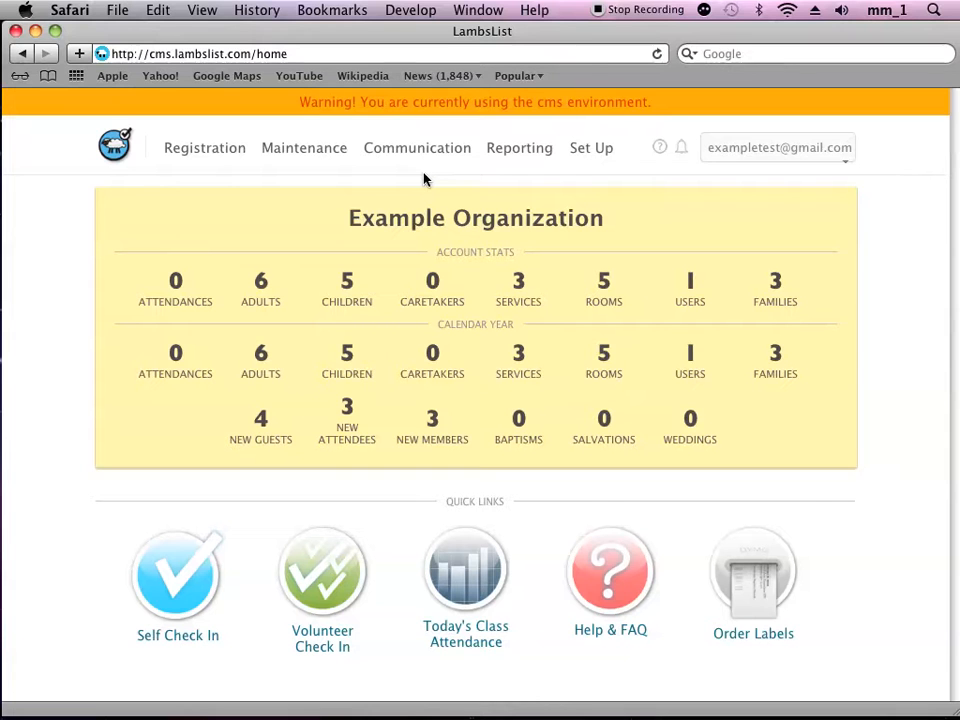
Open the first adult's record from the adults list and check the email and mobile number in the details
mouse_move(311, 161)
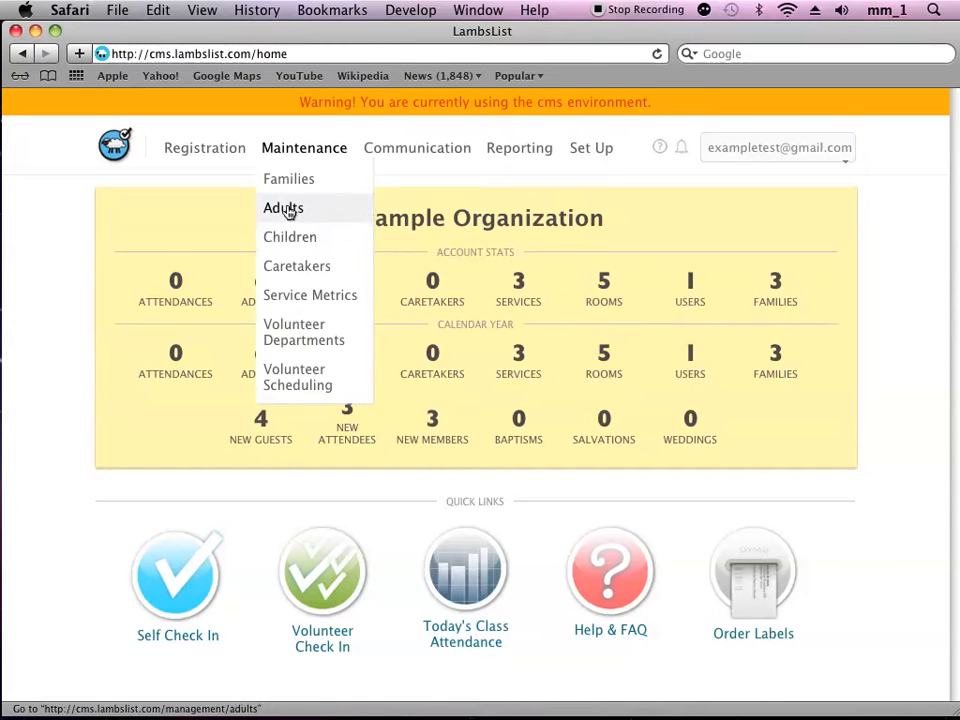
click(287, 211)
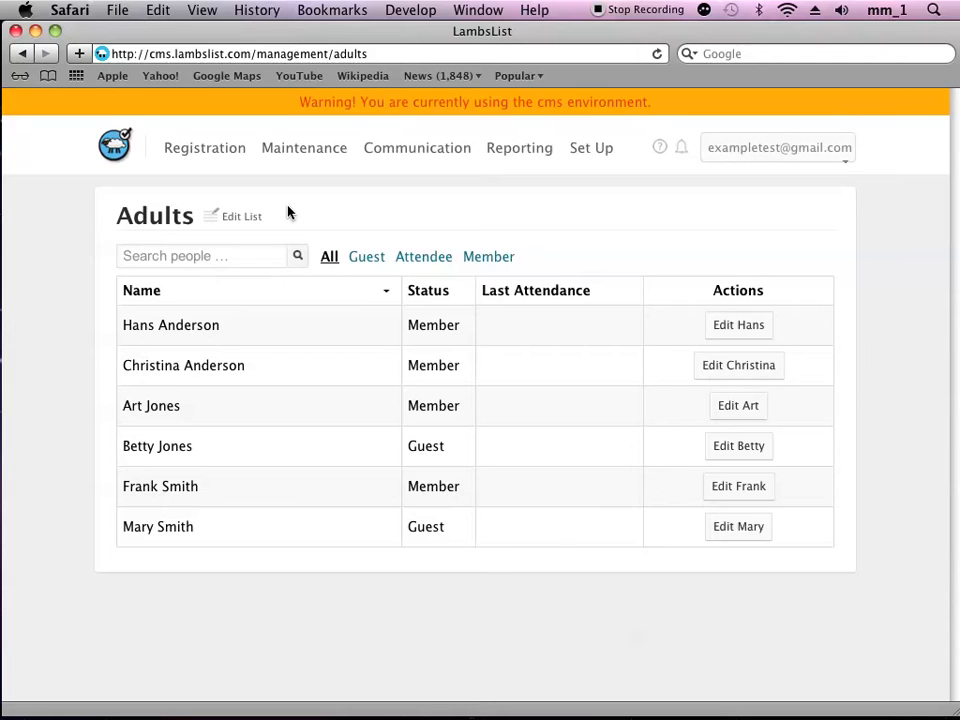
click(247, 259)
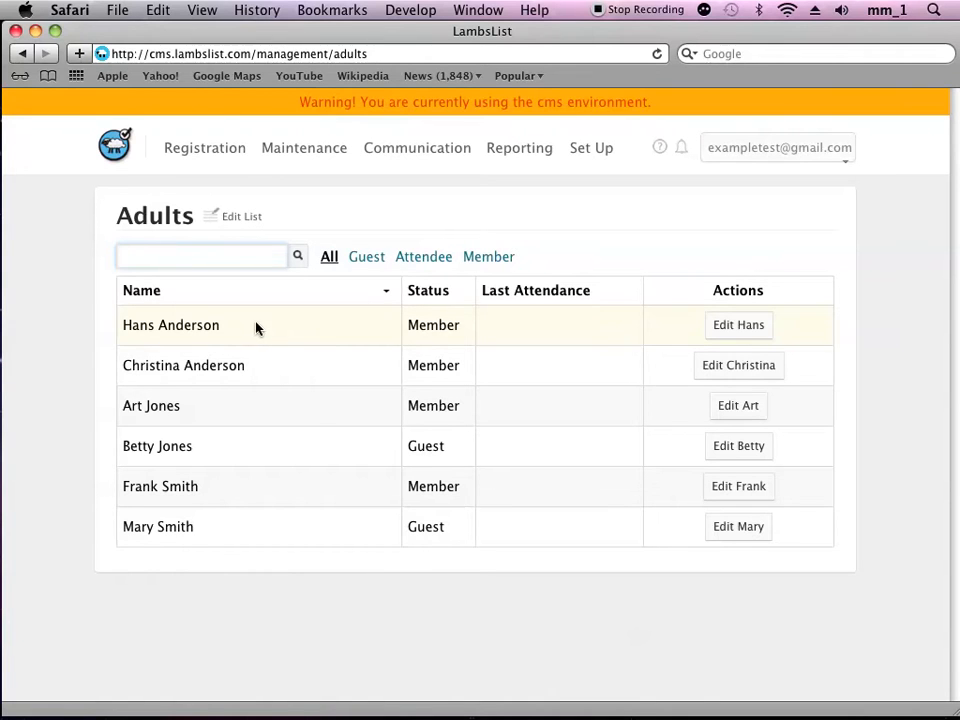
click(742, 331)
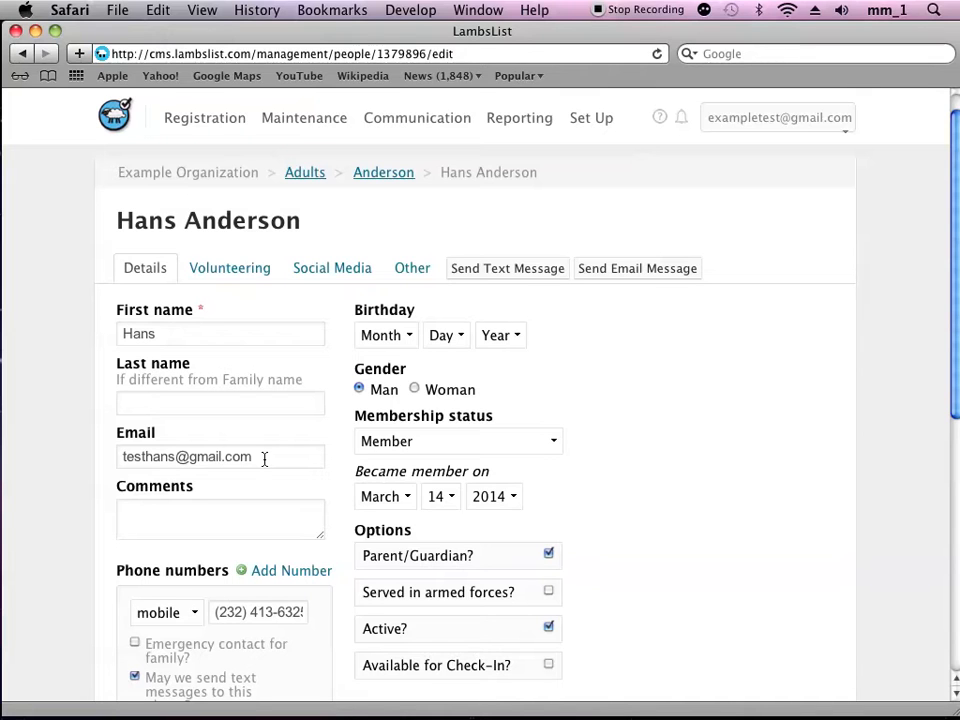
scroll(284, 465, down, 2)
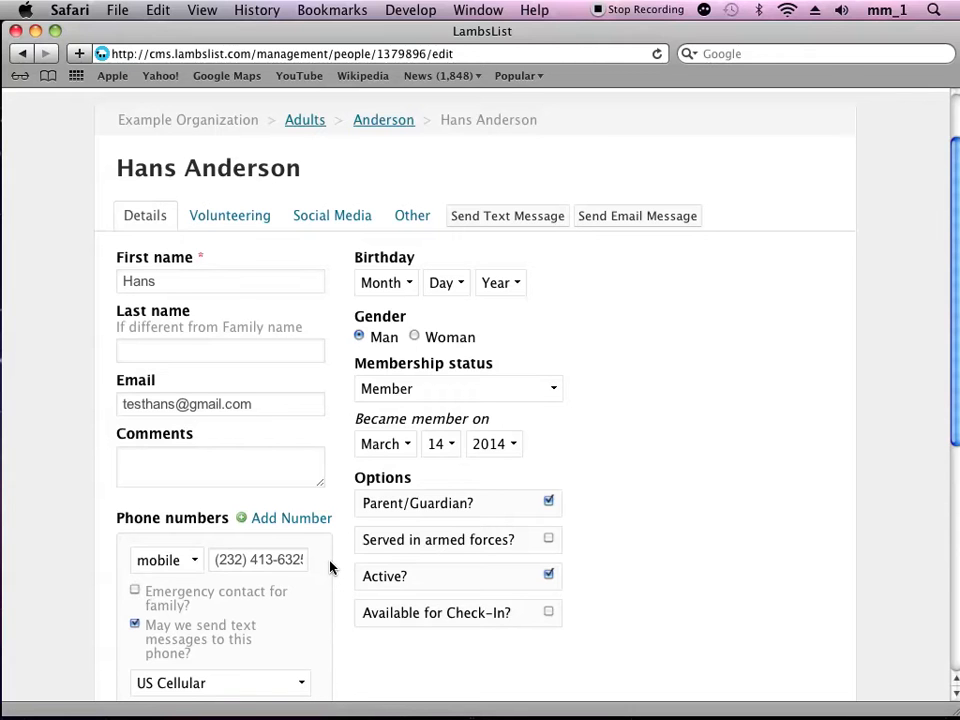
scroll(330, 567, up, 2)
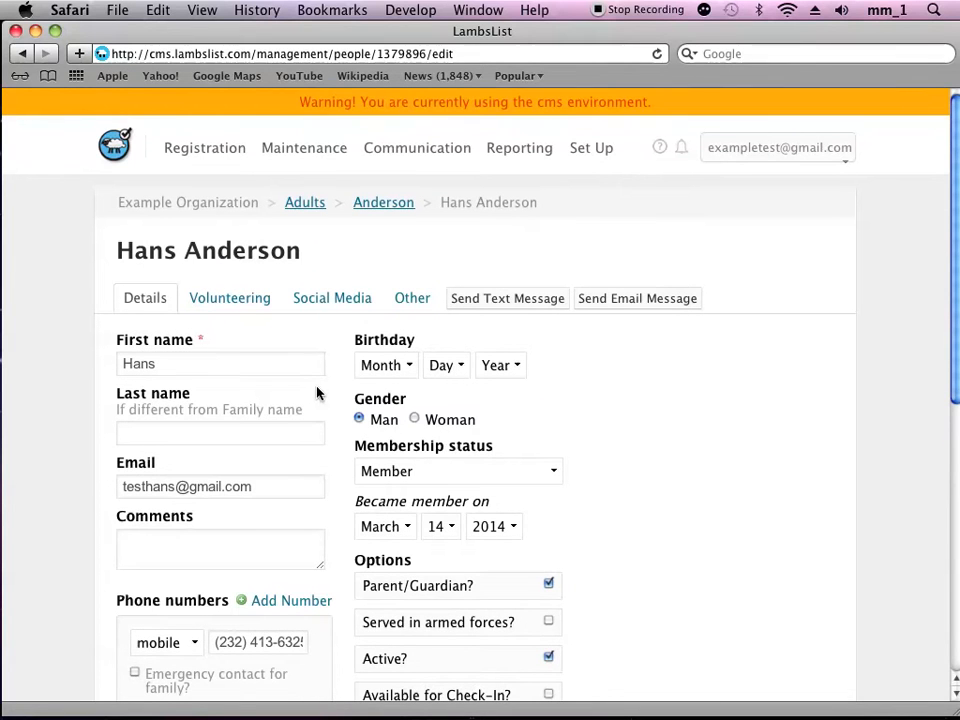
Mark this adult as a volunteer in the general volunteer options
click(224, 305)
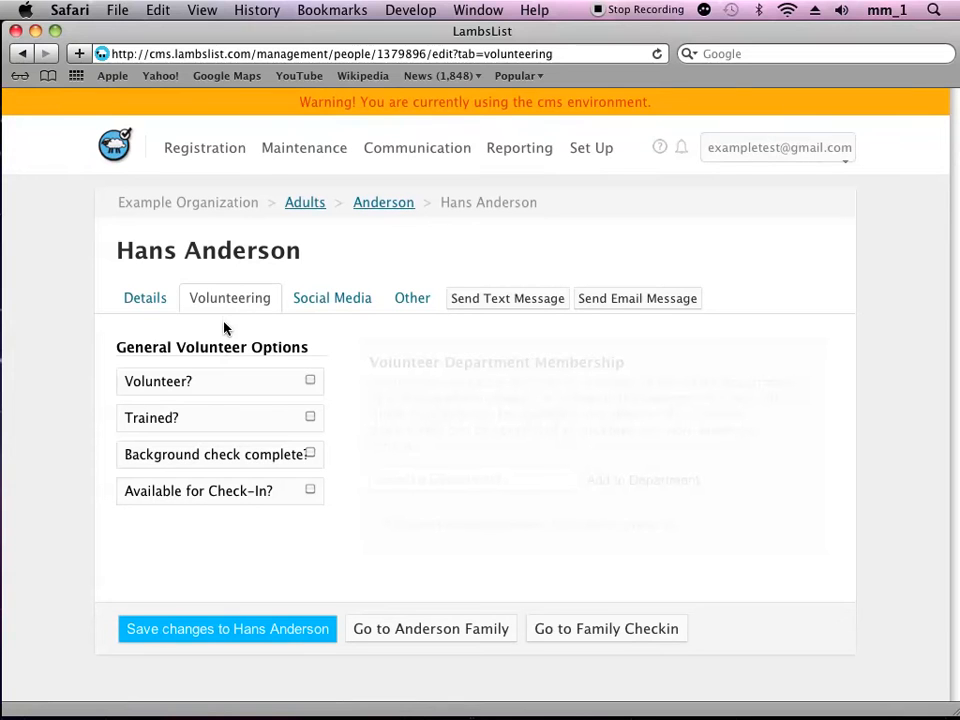
click(310, 382)
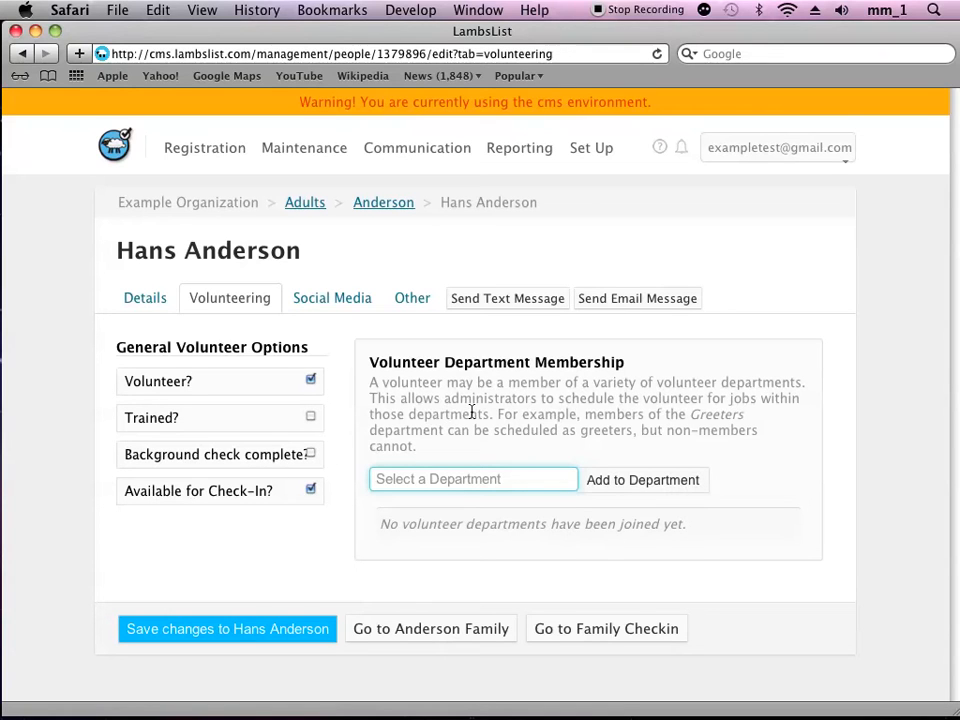
Add the adult to the Ushers volunteer department and remove that membership again
click(404, 480)
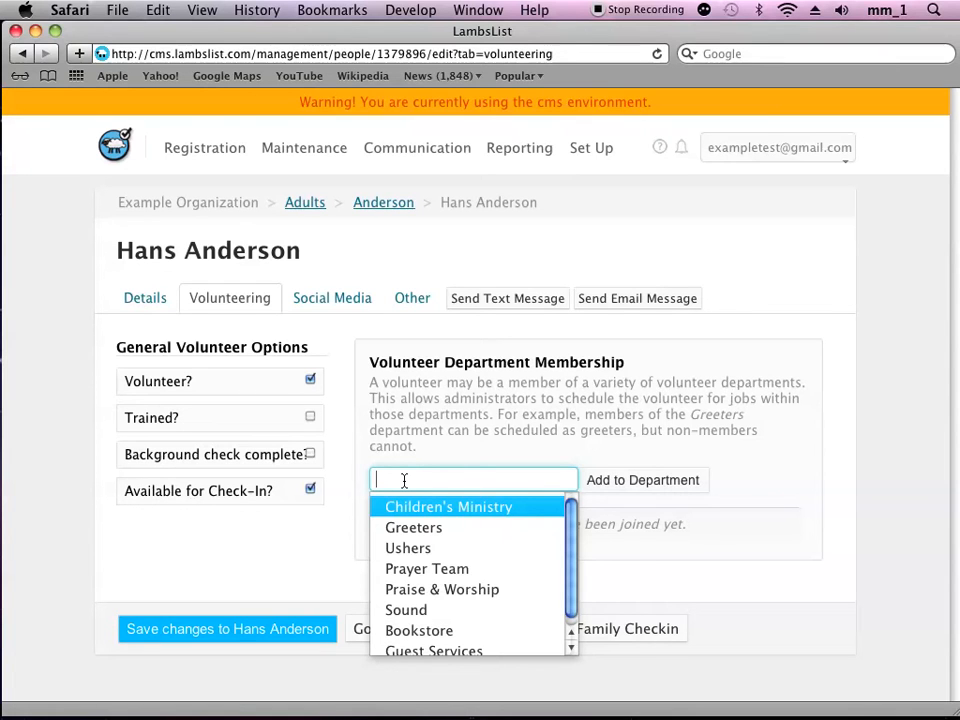
click(411, 549)
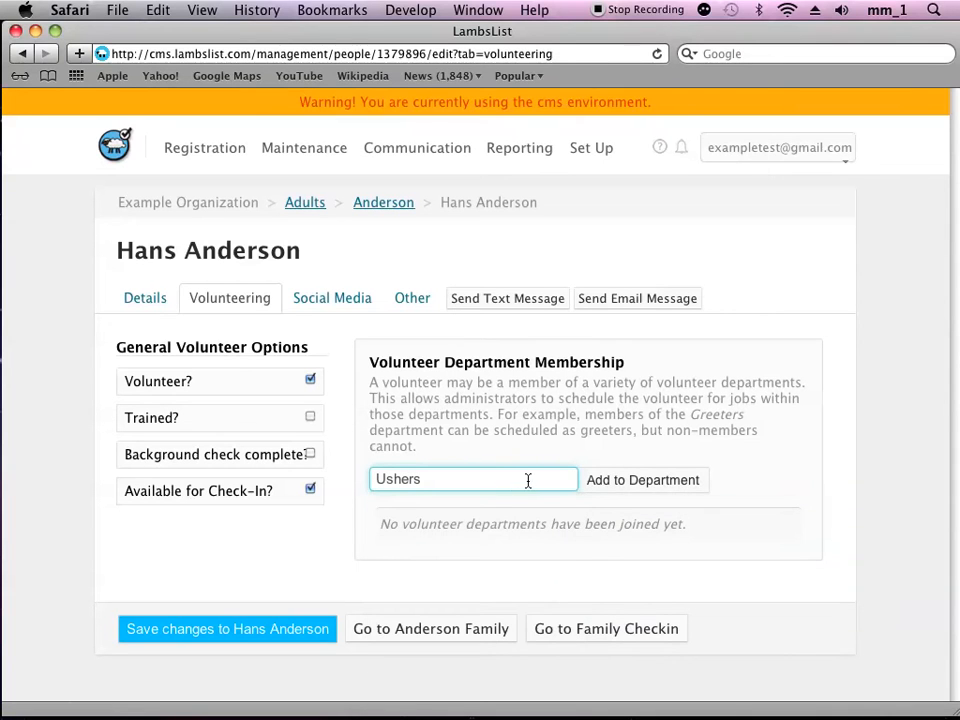
click(640, 488)
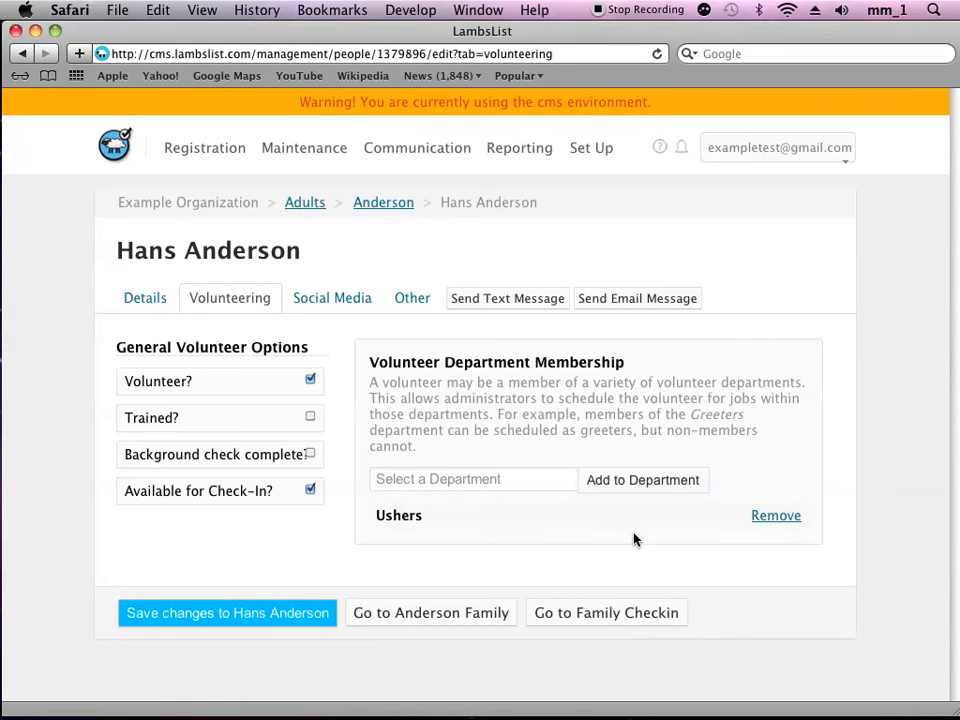
click(789, 520)
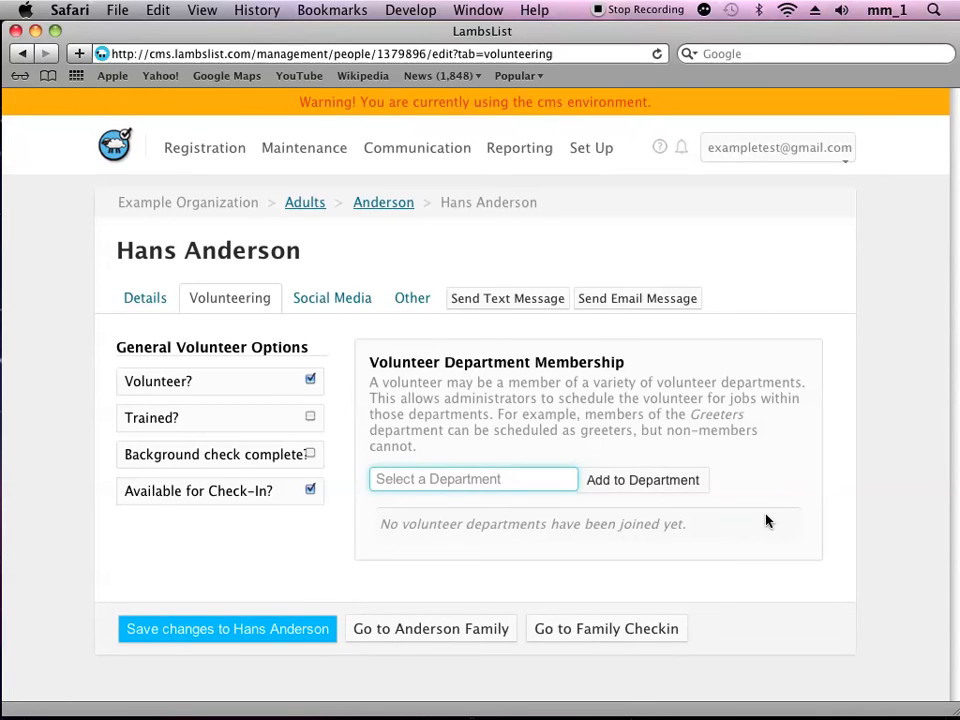
Add the adult to the Ushers and Greeters volunteer departments and save the record
click(460, 478)
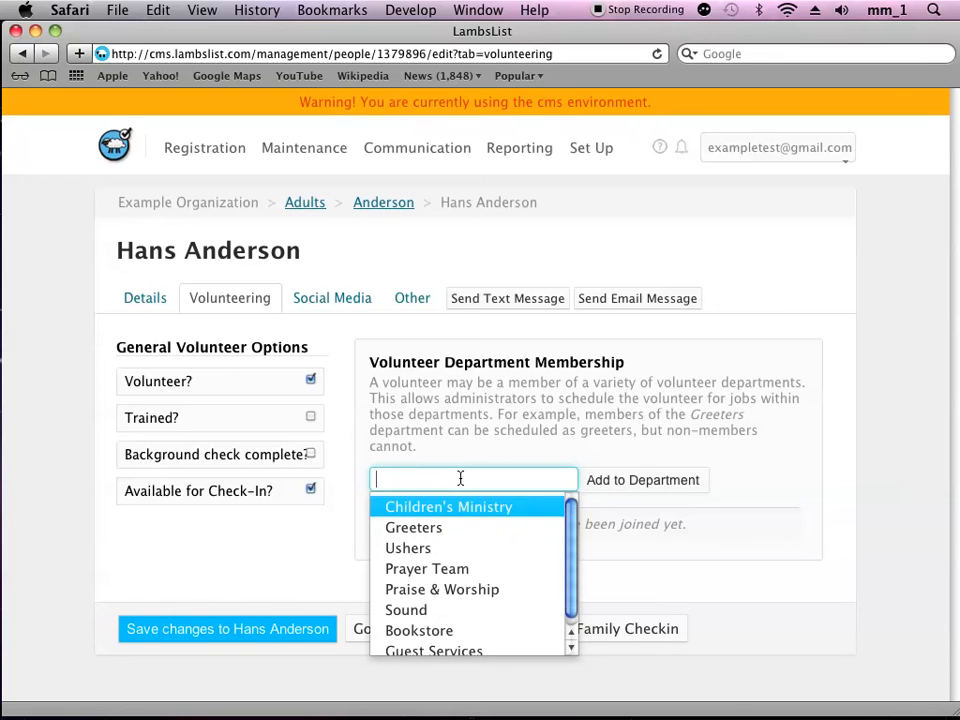
click(410, 552)
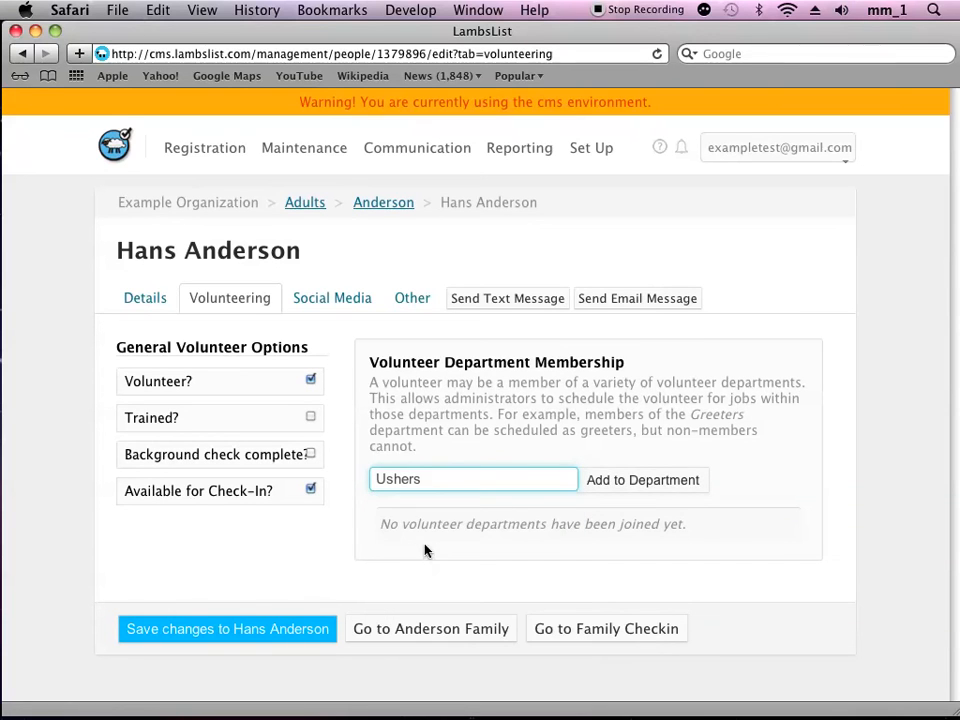
click(652, 487)
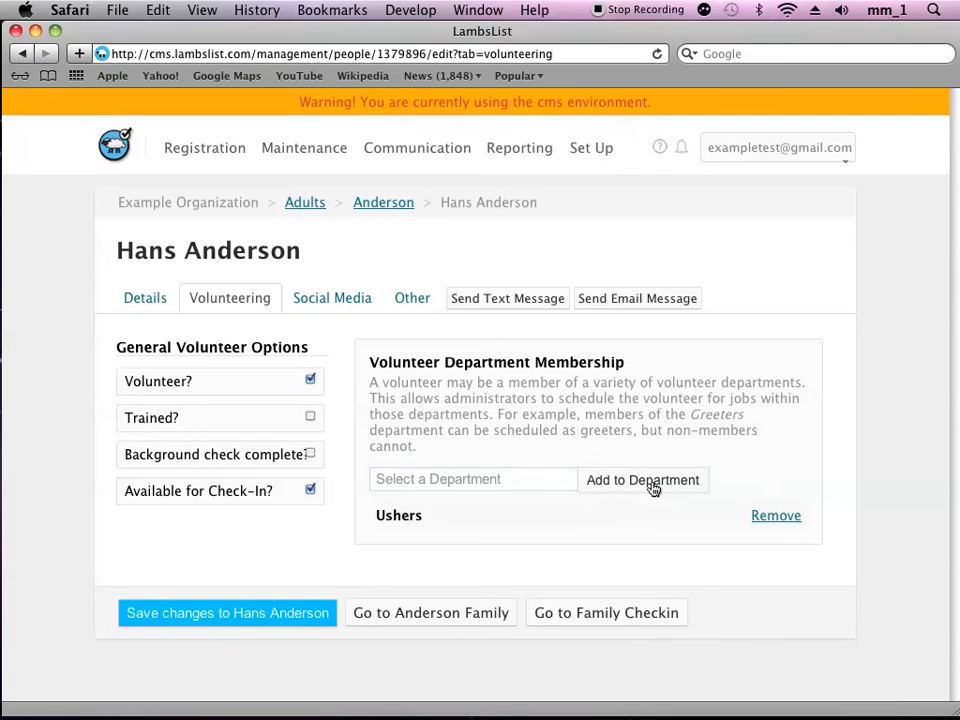
click(516, 482)
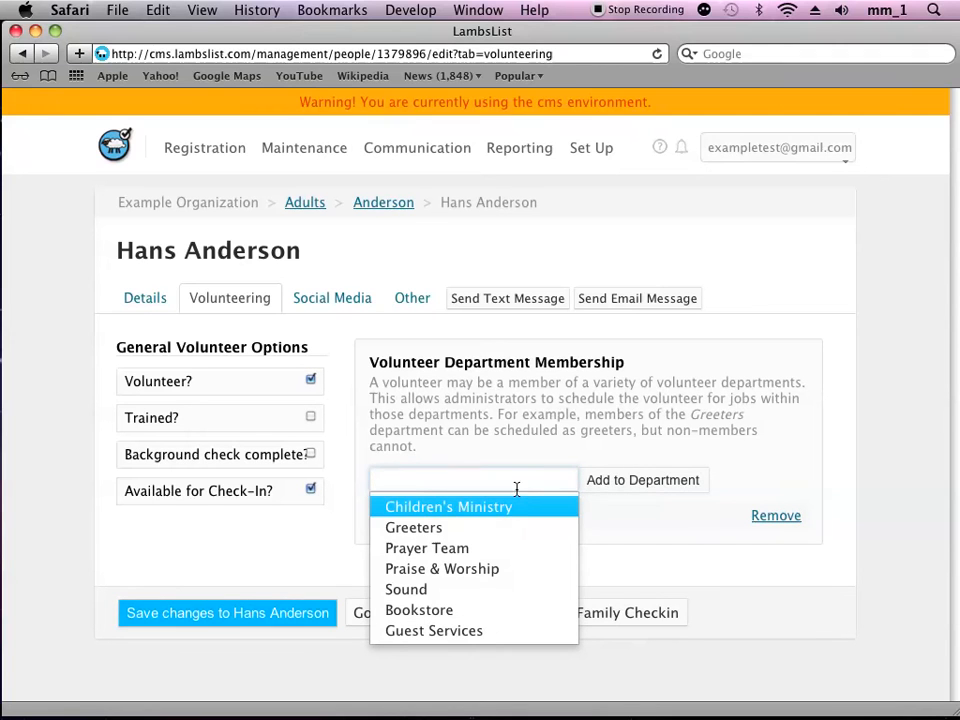
click(428, 530)
click(640, 484)
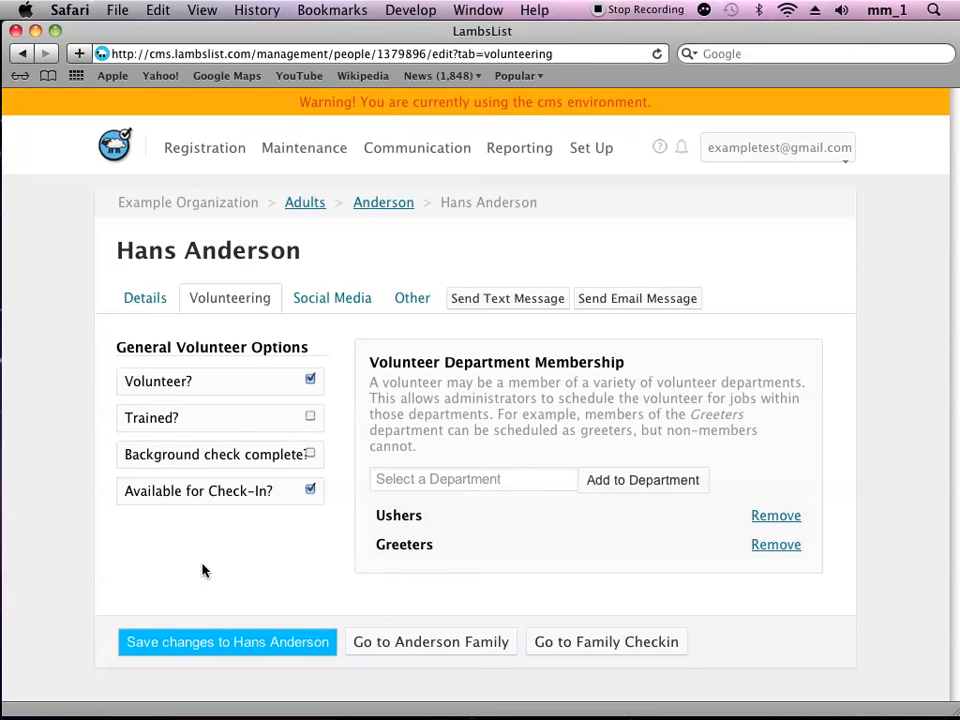
click(196, 643)
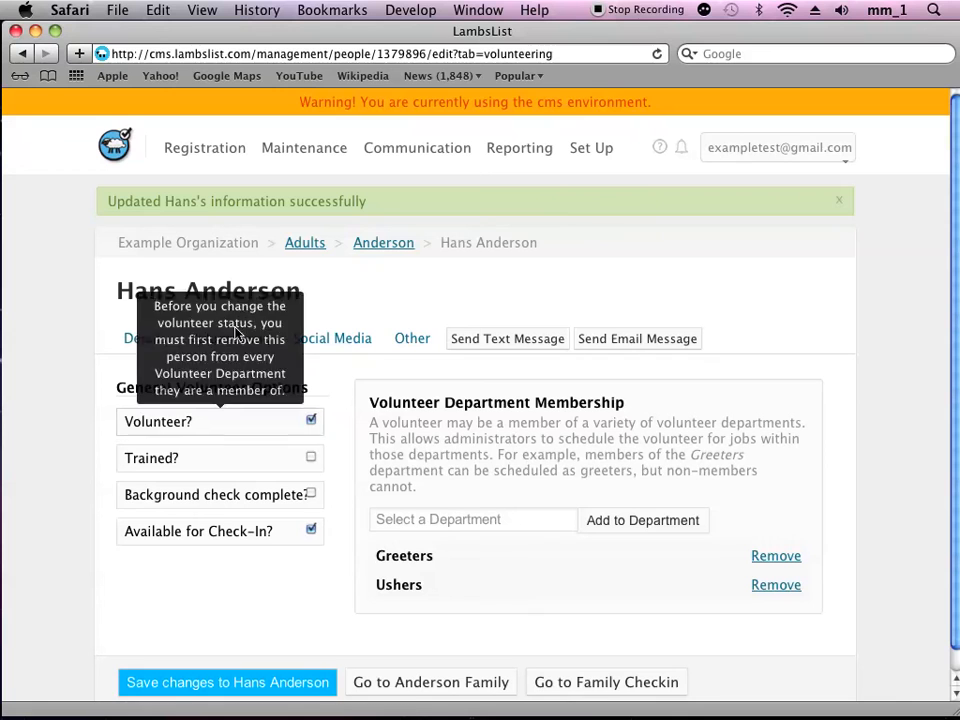
Open the record of the last child in the children list and check the email and mobile number
click(305, 244)
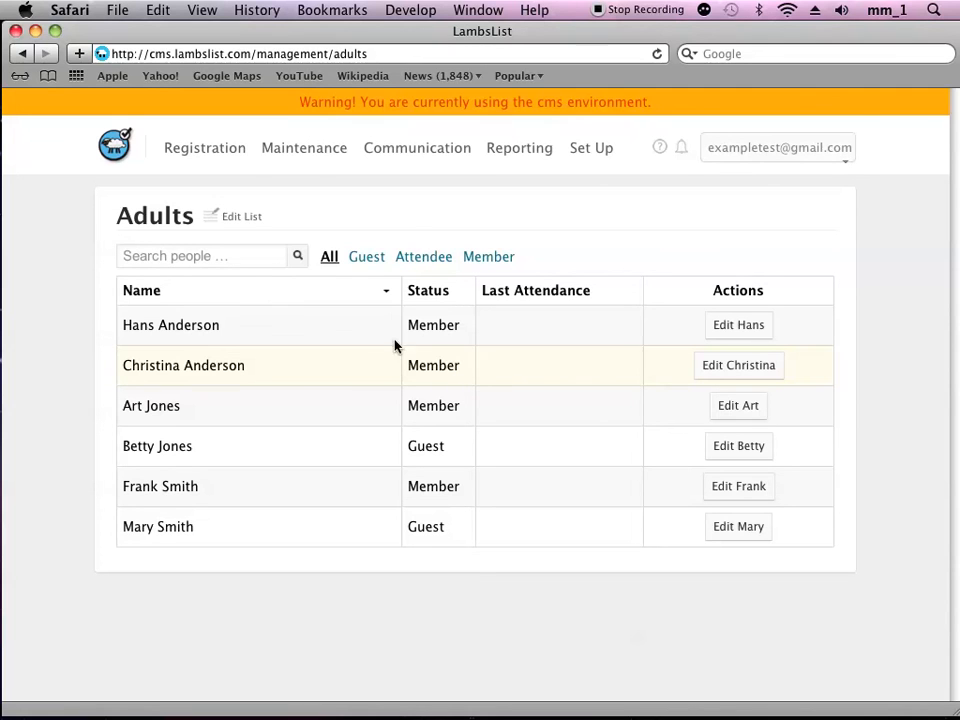
click(305, 150)
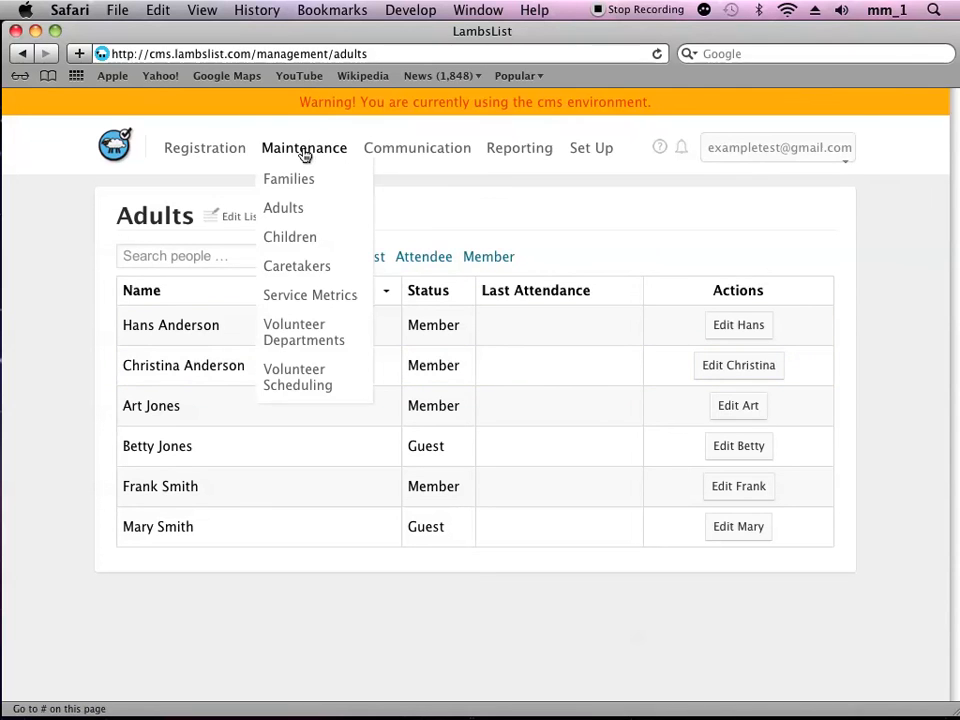
click(306, 238)
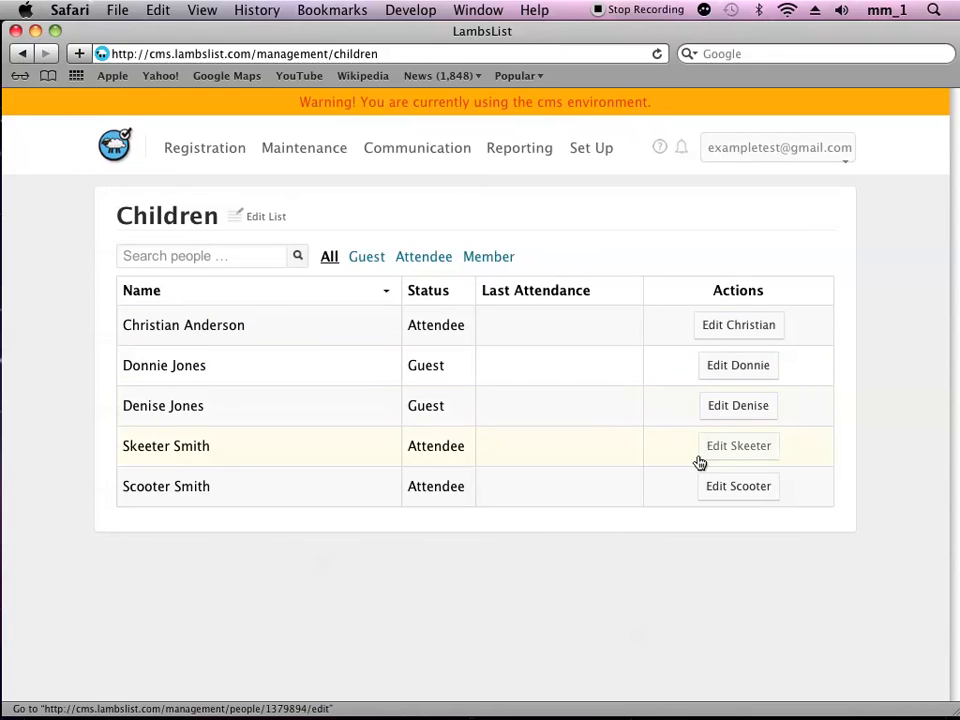
click(727, 488)
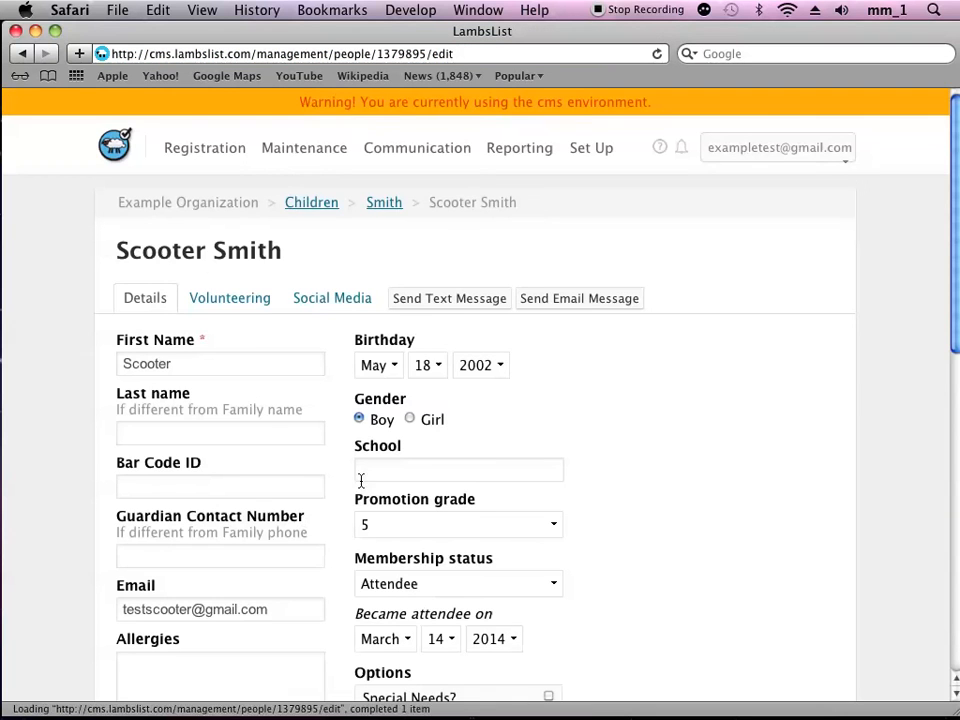
click(300, 613)
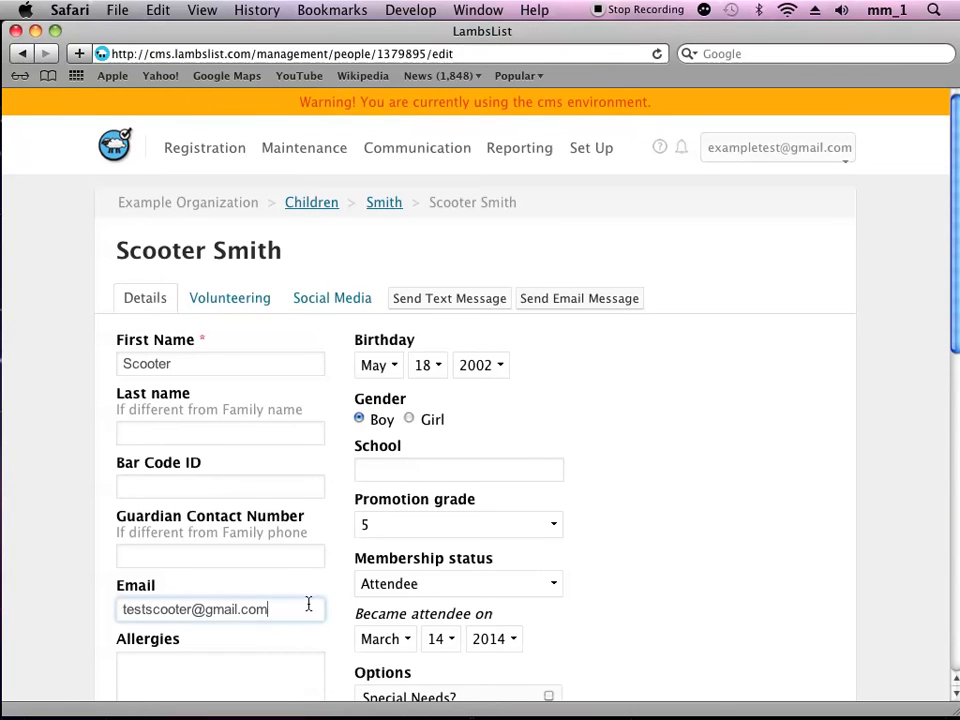
scroll(308, 585, down, 3)
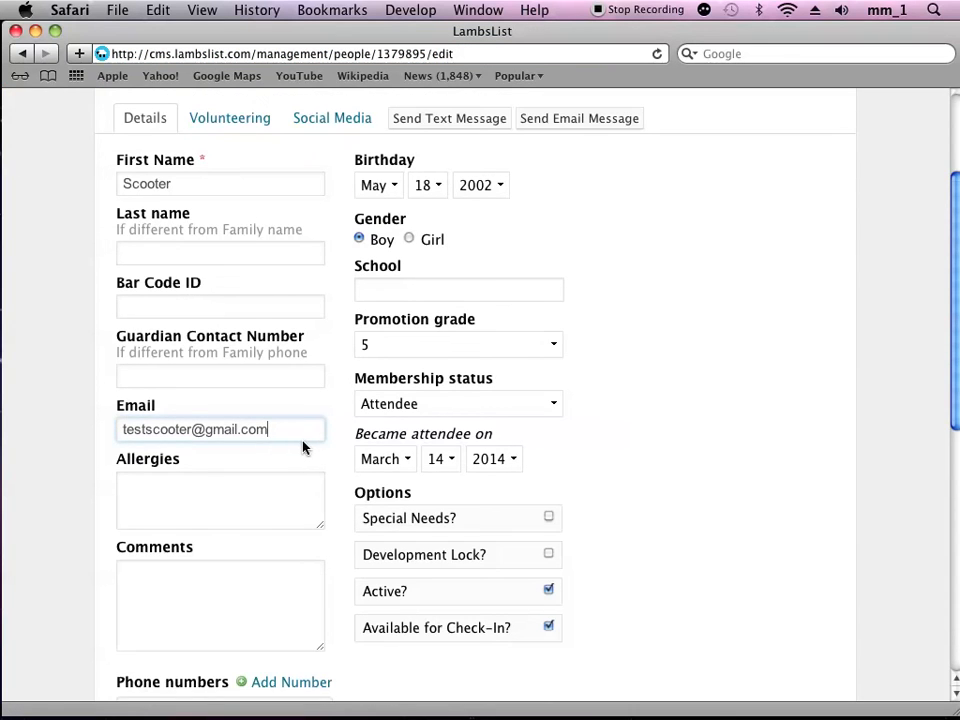
scroll(304, 449, down, 1)
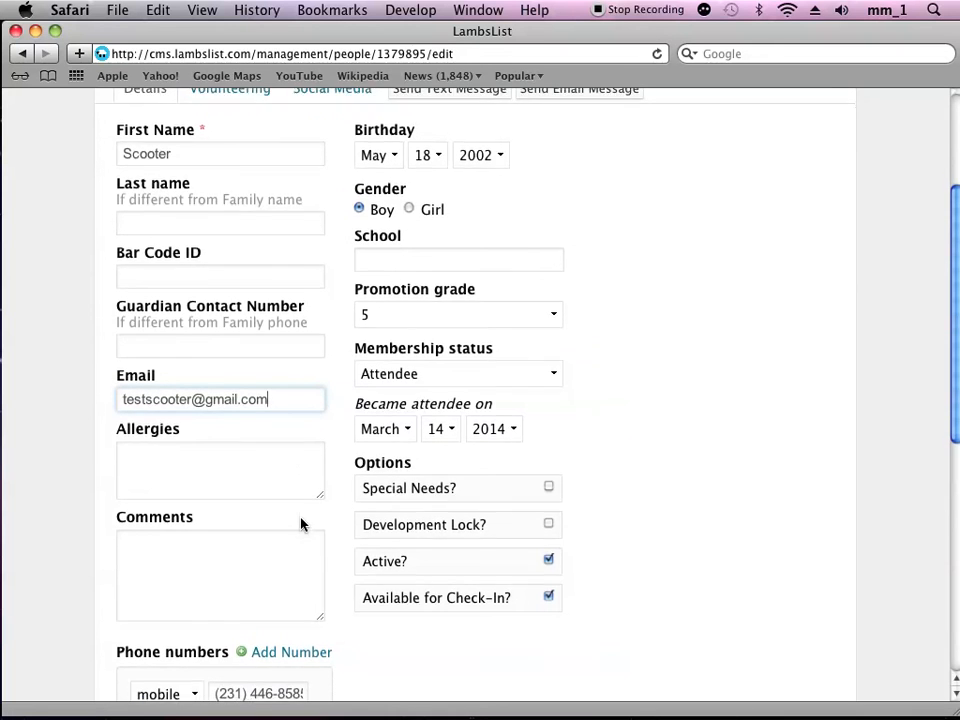
scroll(300, 523, down, 3)
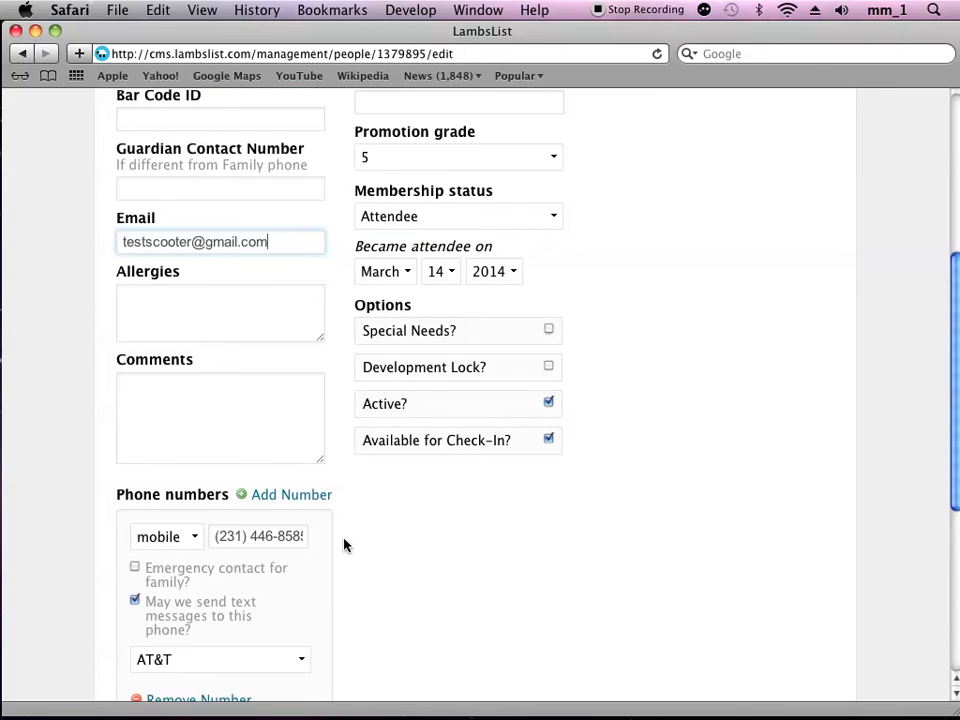
scroll(344, 548, up, 6)
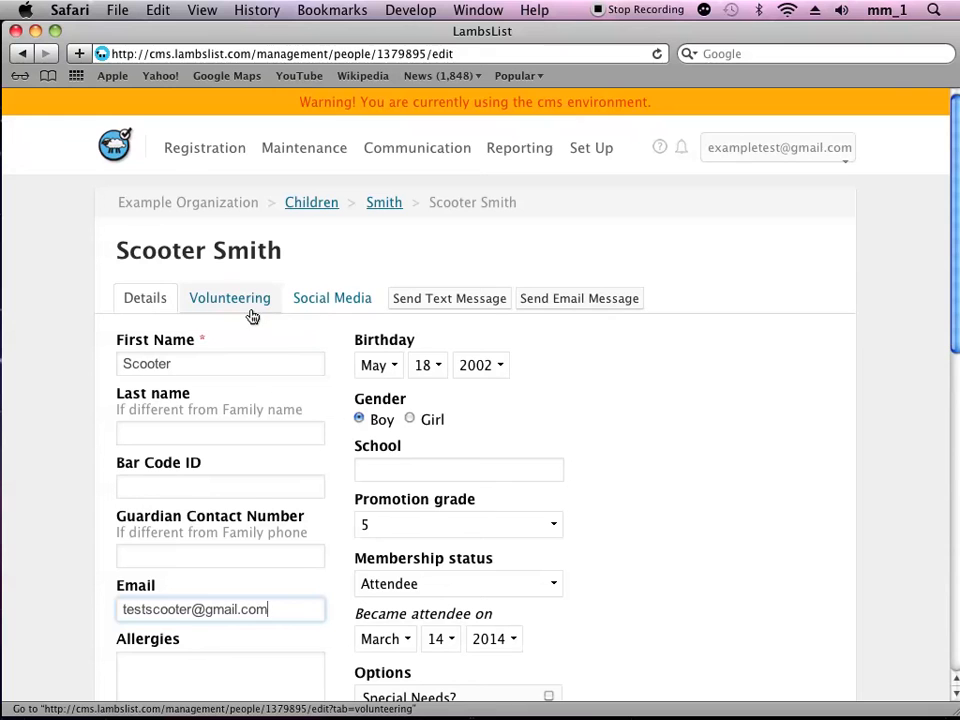
Mark the child as a volunteer in the Children's Ministry department and save the record
click(224, 306)
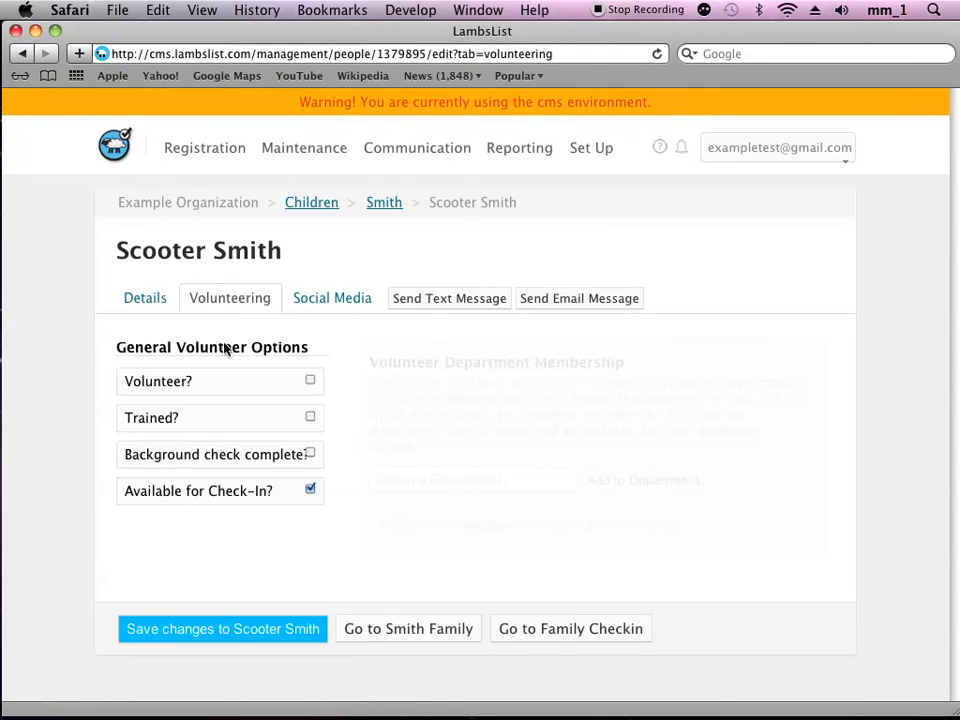
click(312, 383)
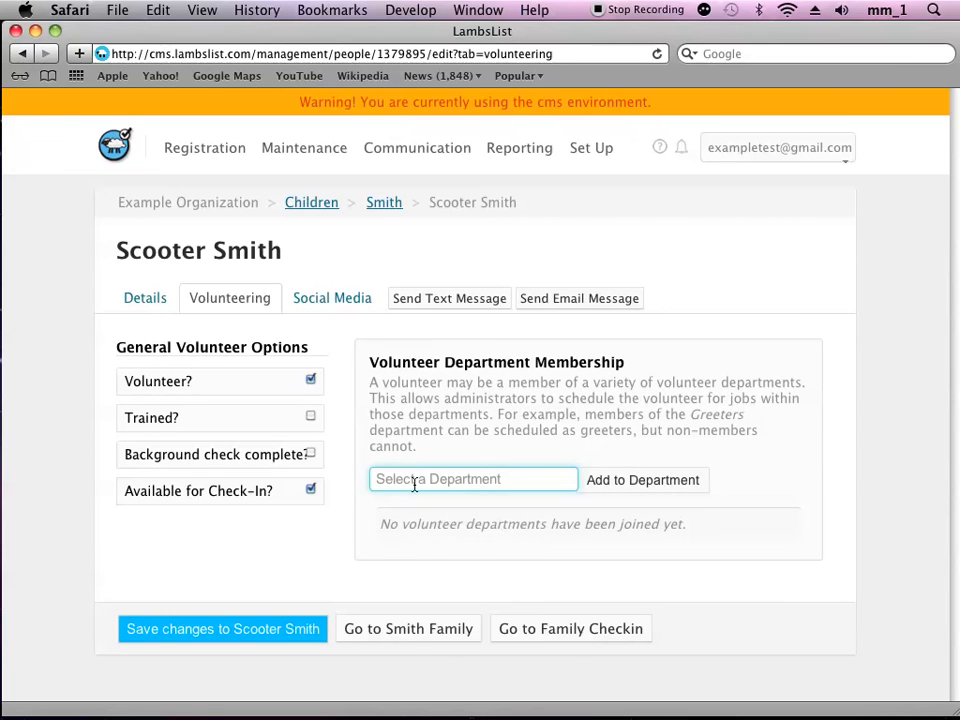
click(414, 481)
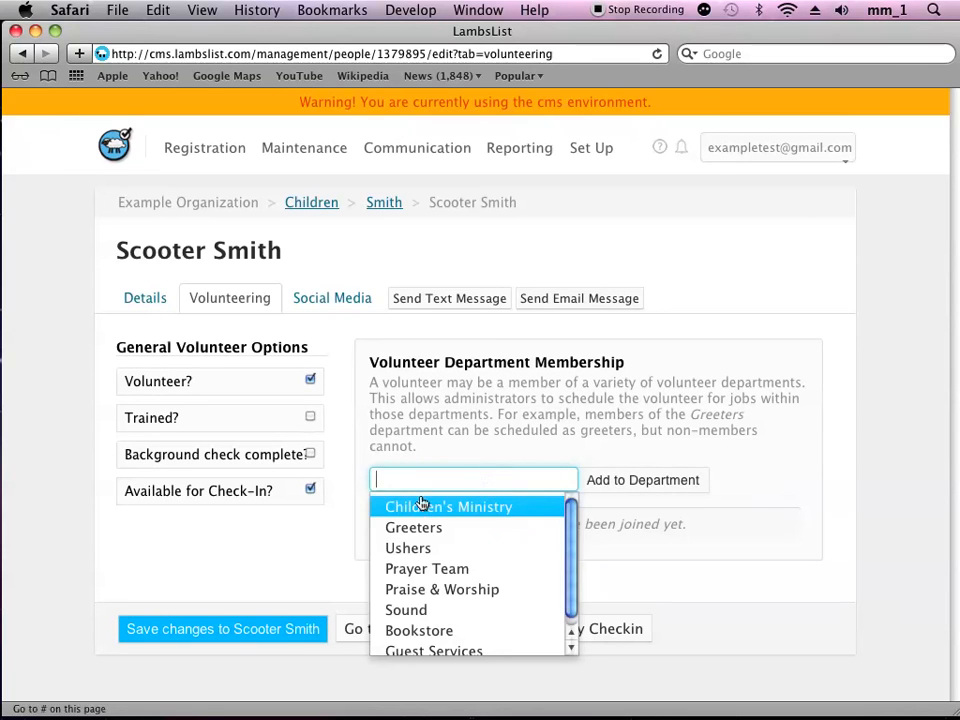
click(423, 512)
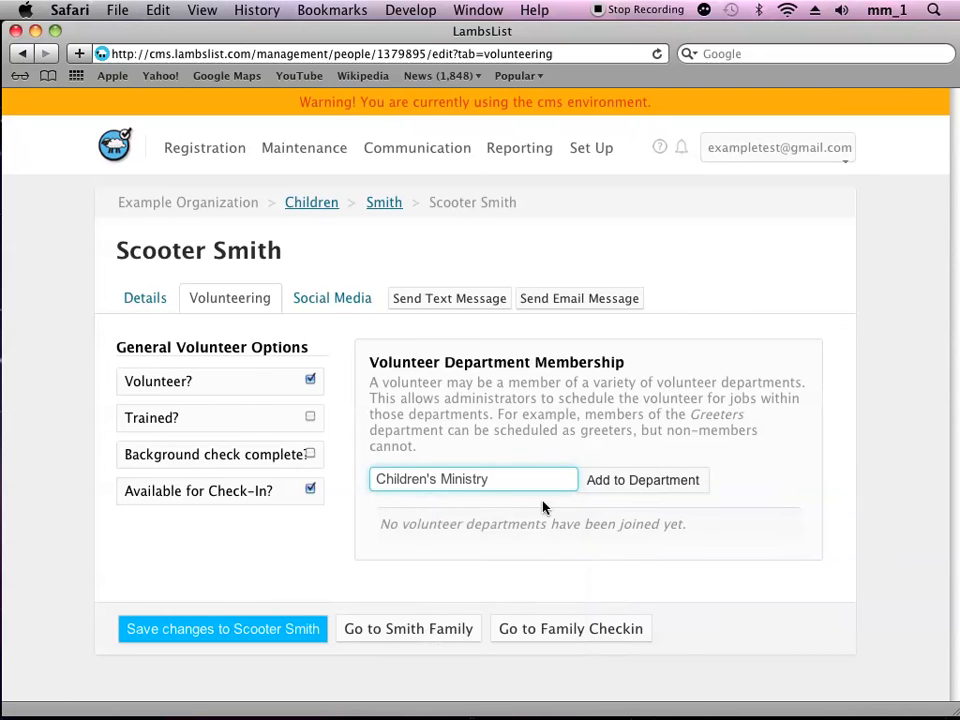
click(614, 484)
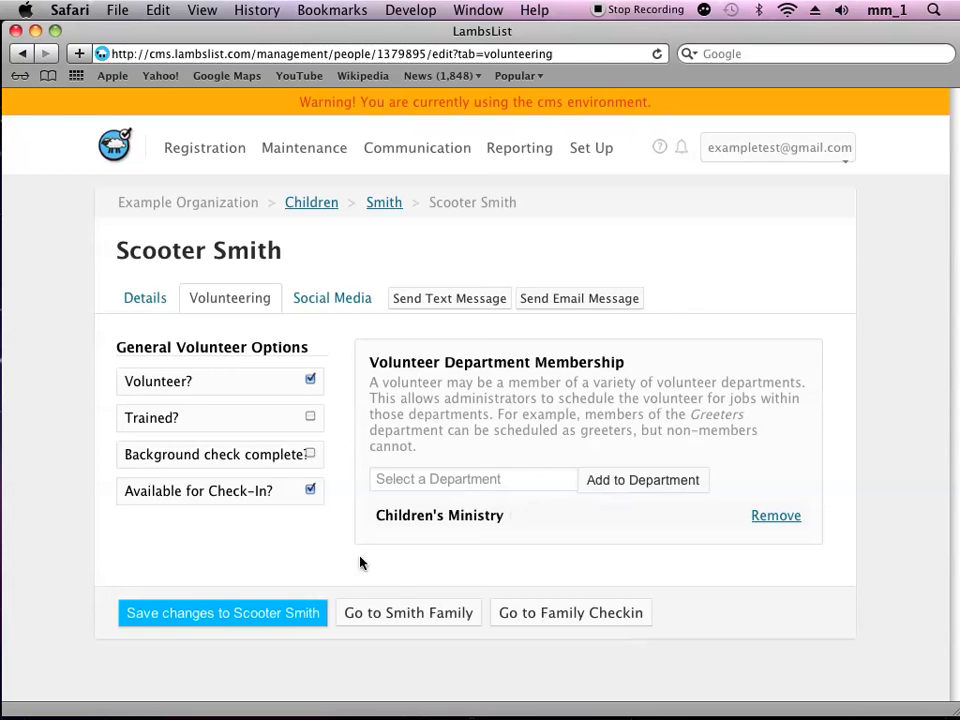
click(195, 621)
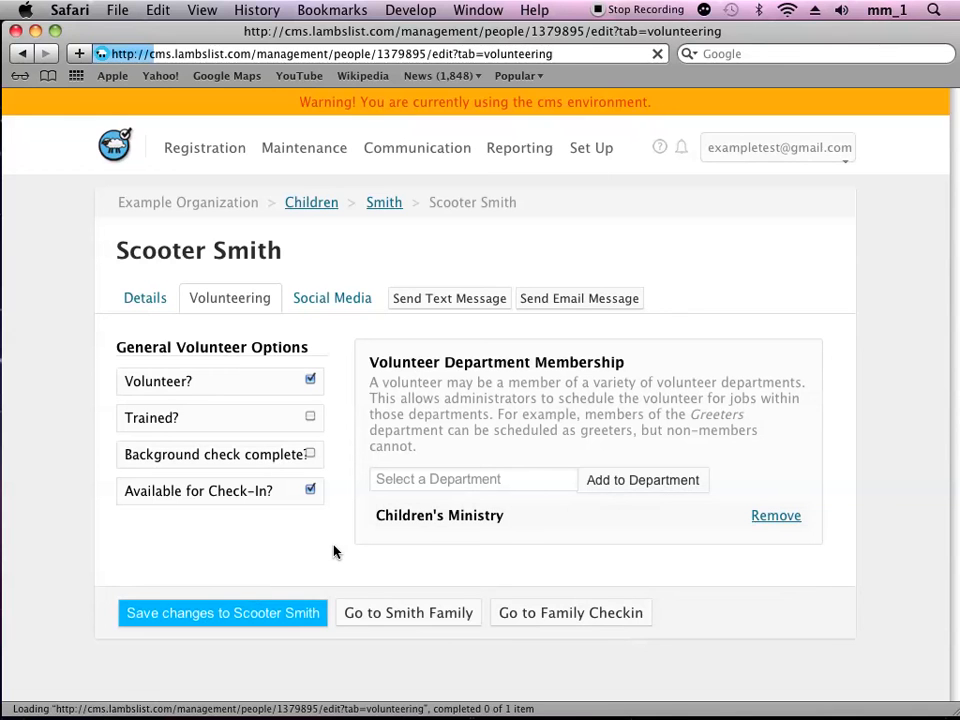